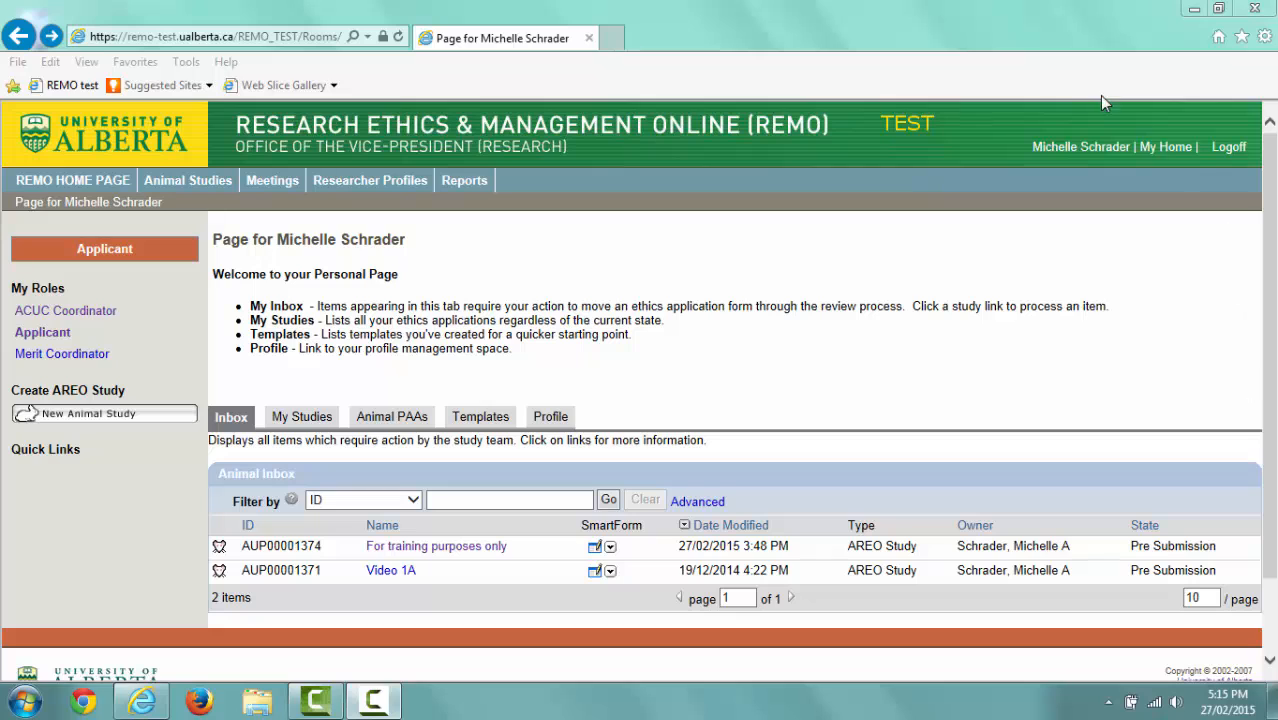
Step: Create a new animal study with formal title "mmmm", short title "mmmmm" and committee ACUC Health Sciences 2
left_click(1165, 147)
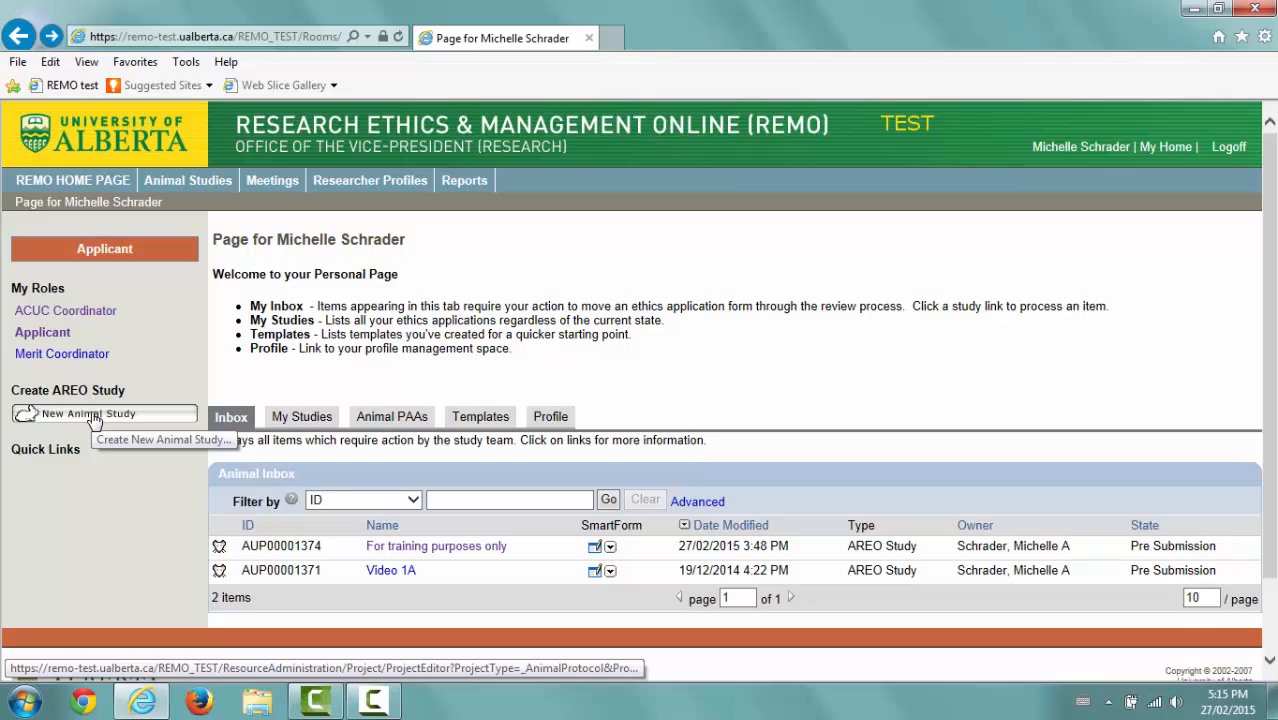
left_click(100, 418)
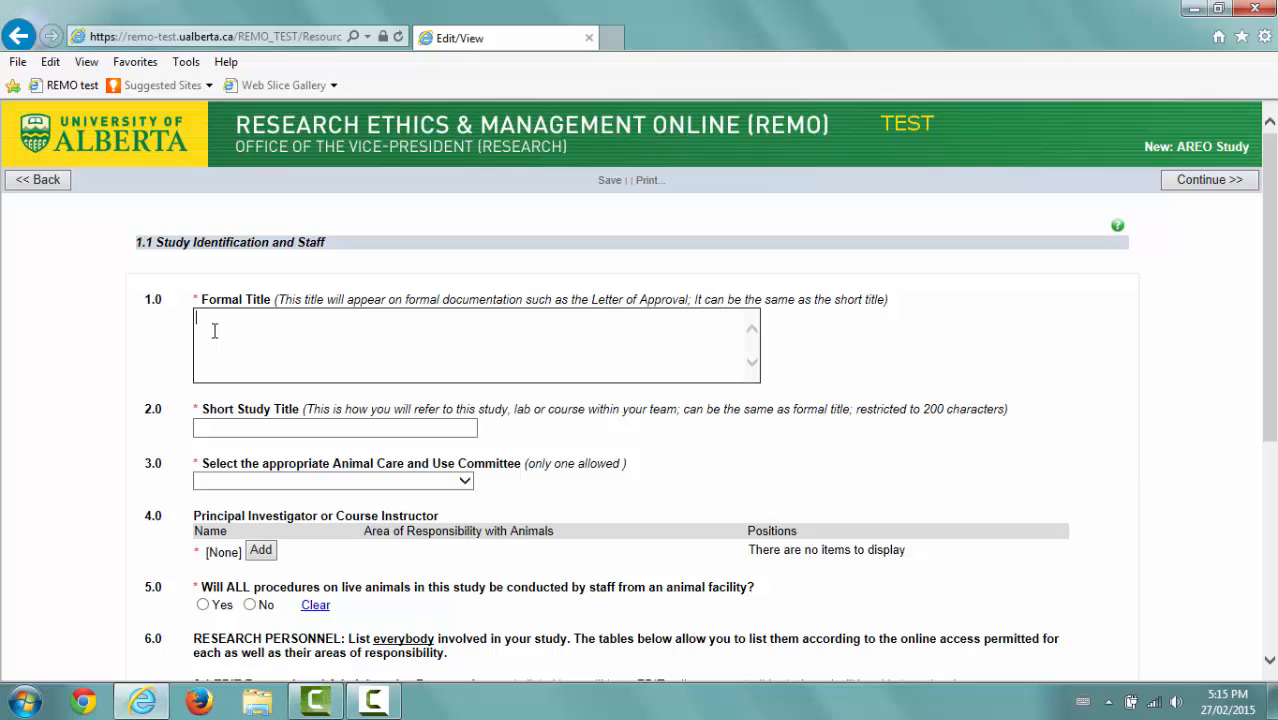
type("mmmmm")
left_click(218, 432)
type("m")
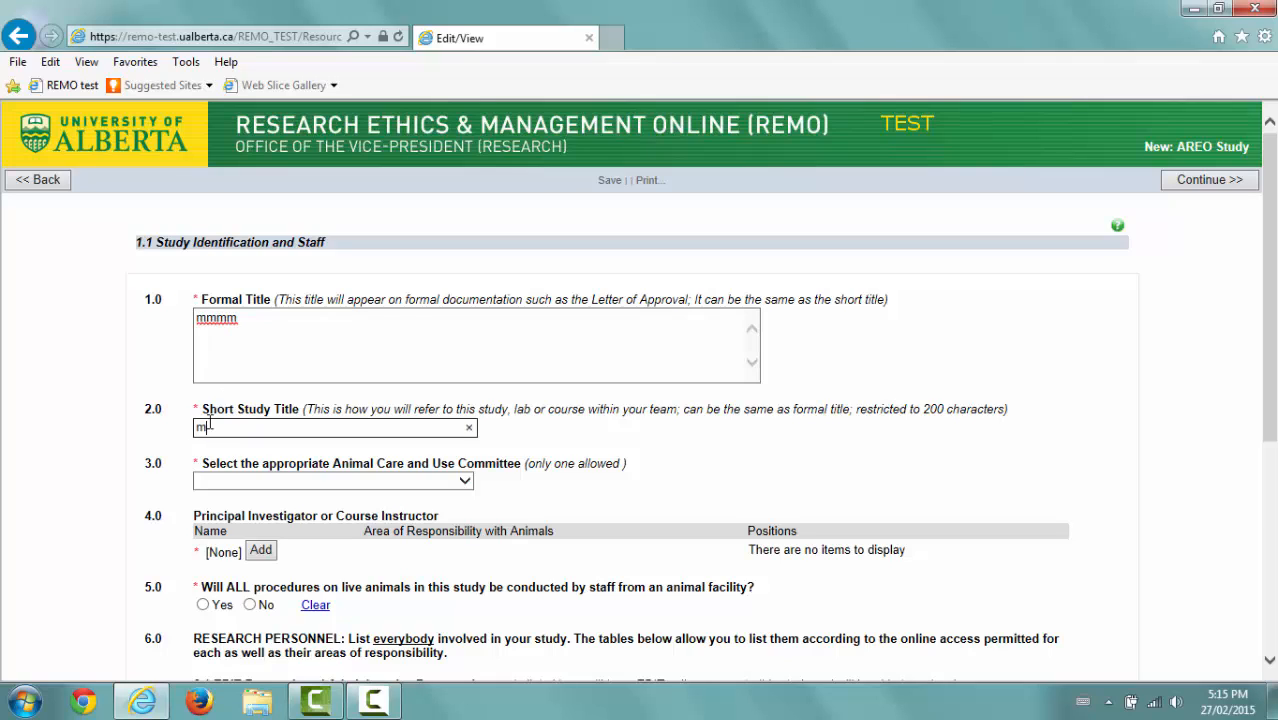
type("mmmmm")
left_click(288, 484)
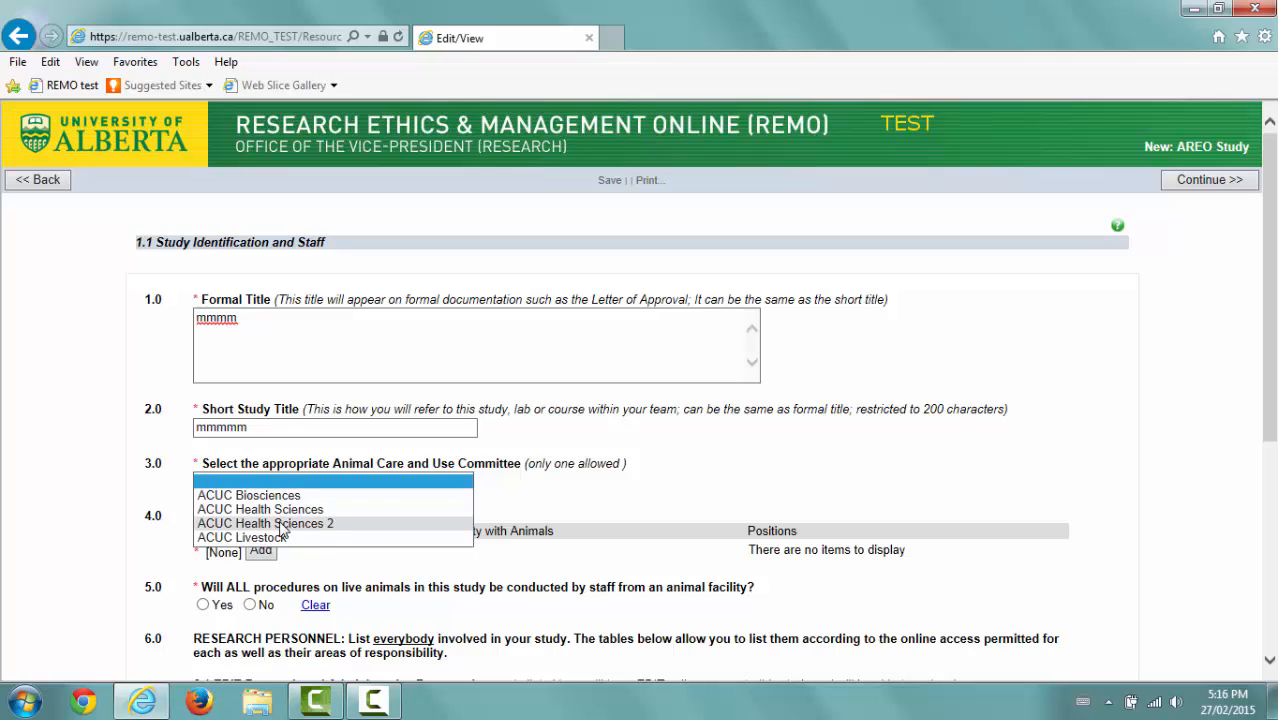
left_click(280, 523)
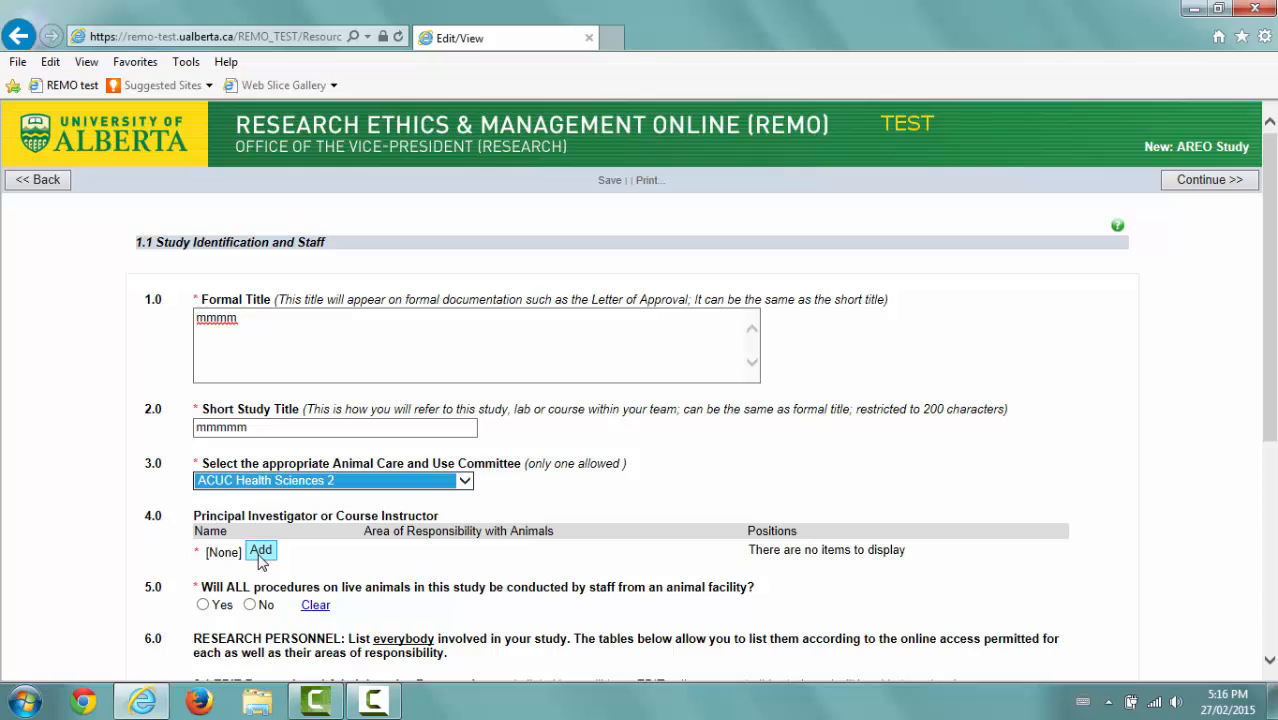
Step: Start adding the principal investigator, filtering the person list by last name and selecting the matching person
left_click(258, 556)
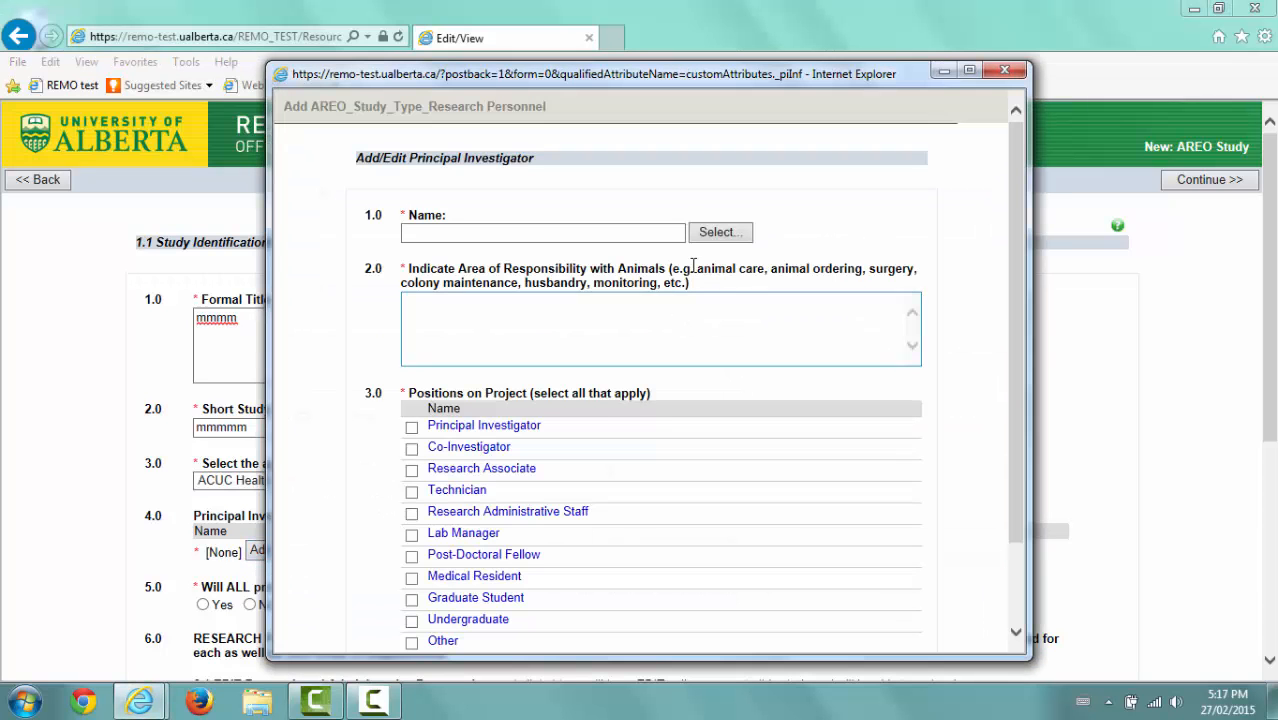
left_click(720, 235)
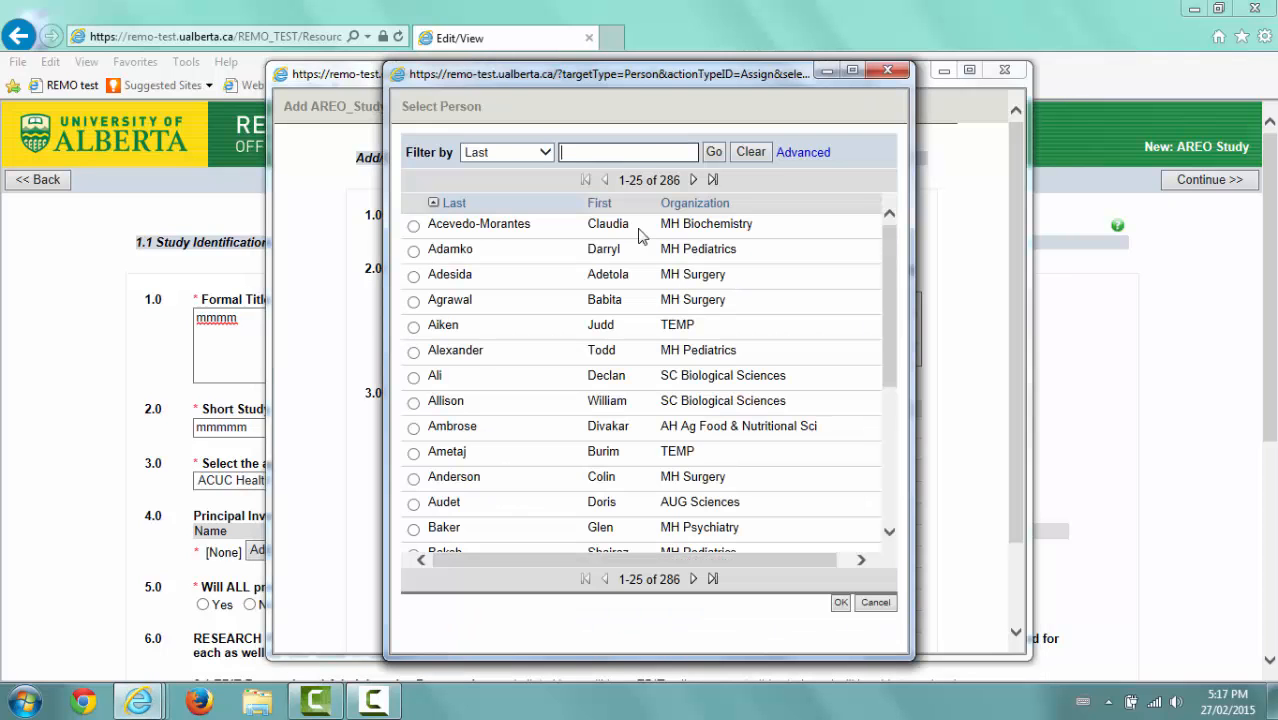
left_click(575, 155)
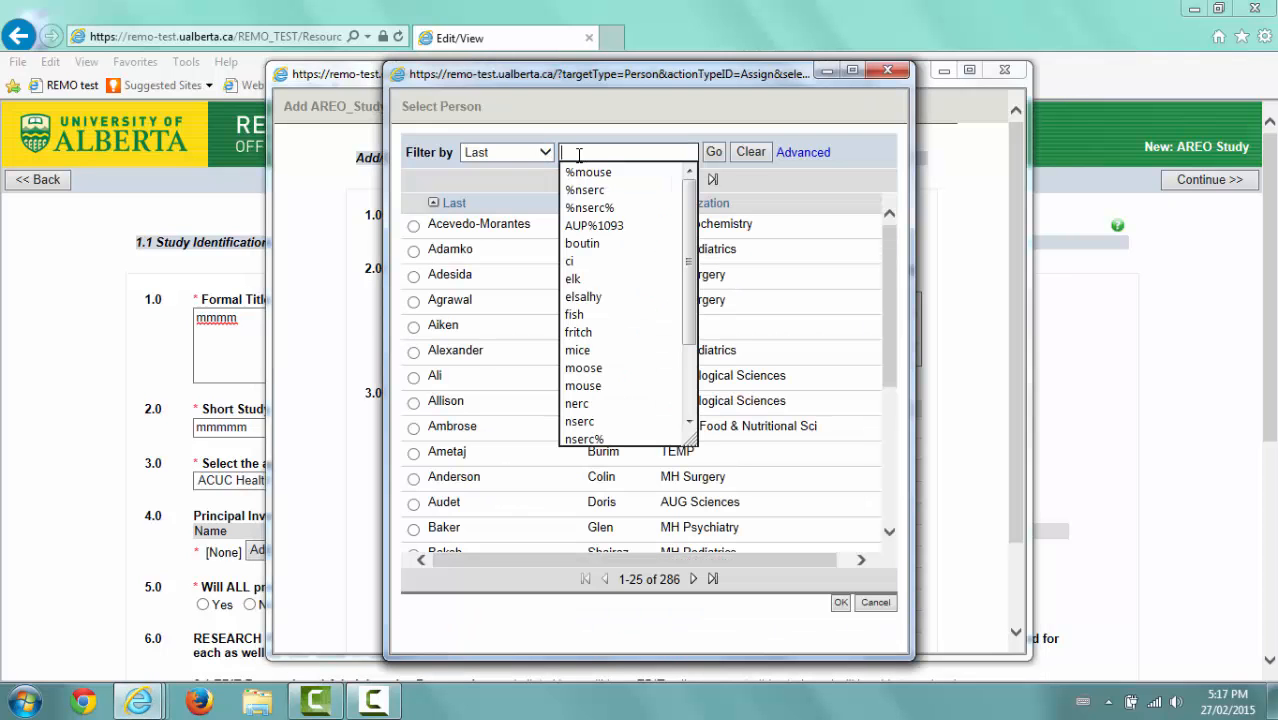
type("sc")
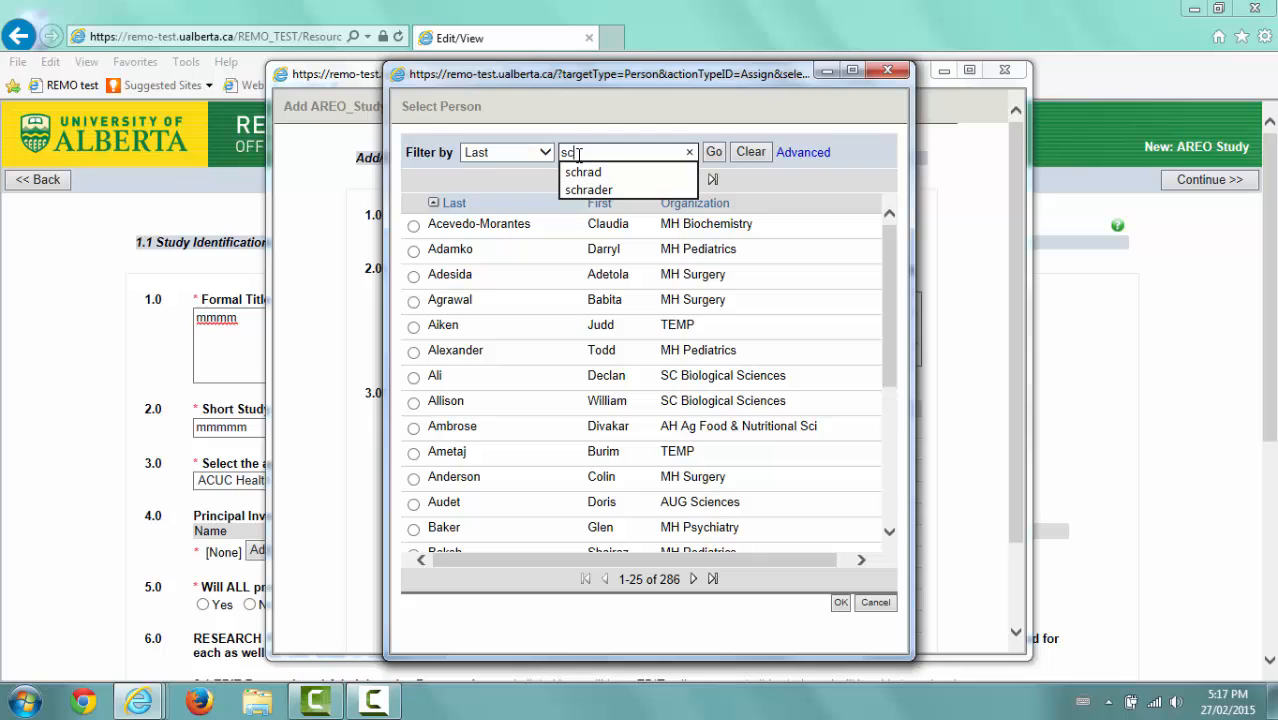
type("hrader")
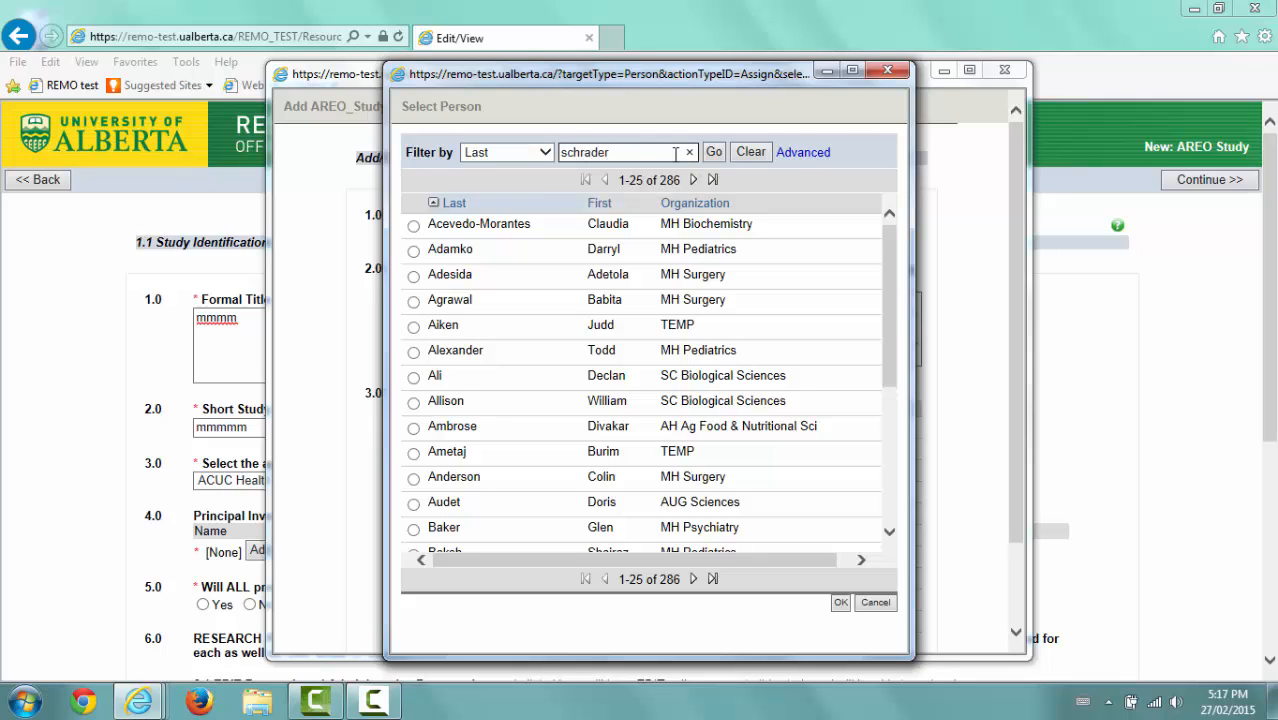
left_click(714, 158)
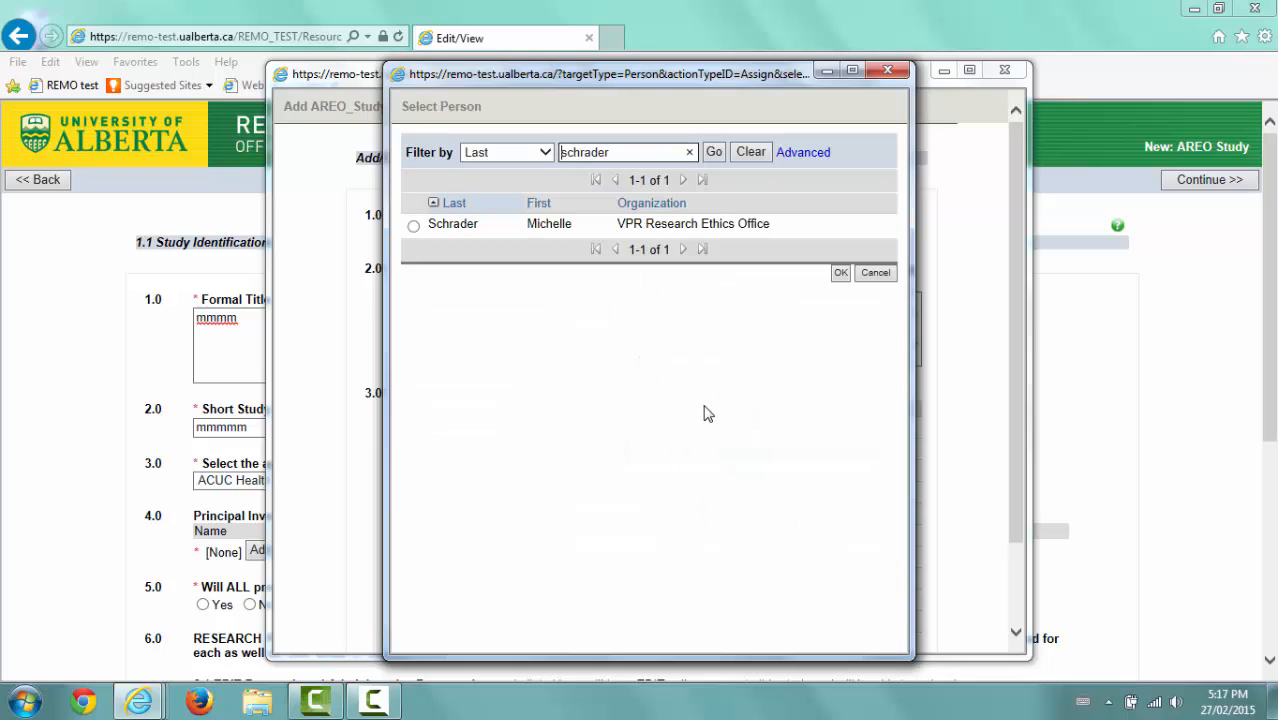
left_click(415, 227)
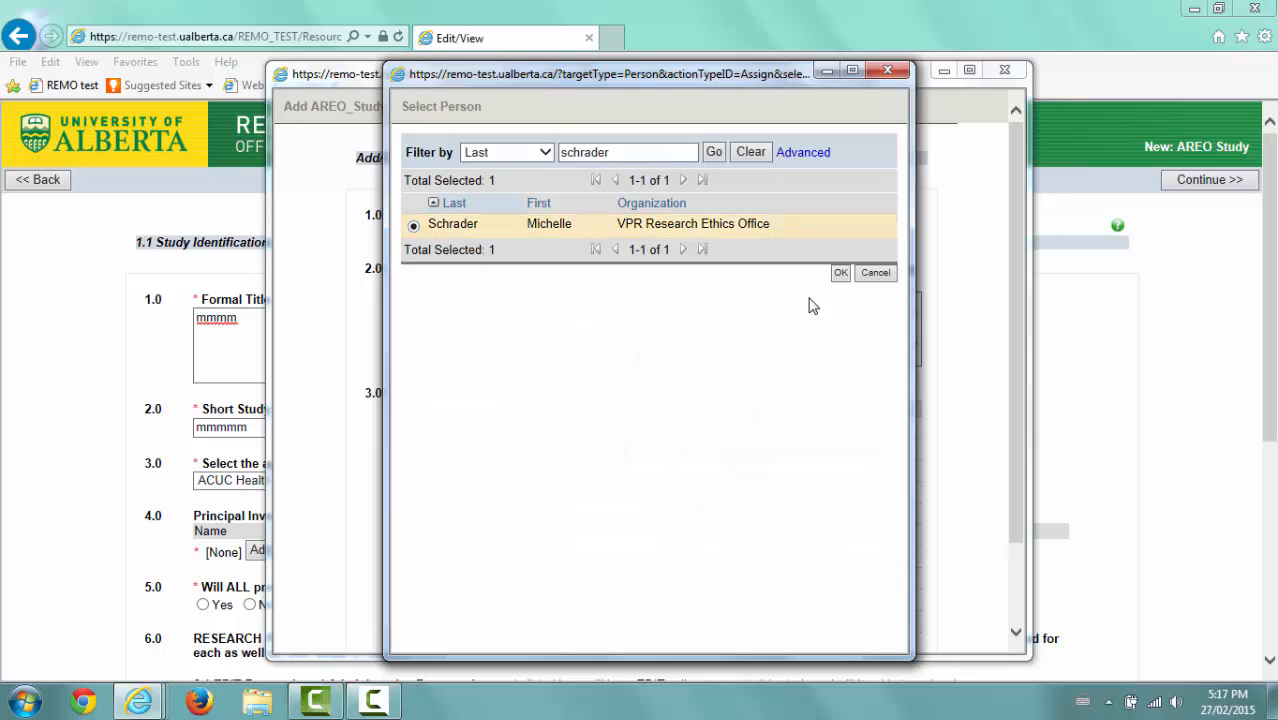
left_click(842, 274)
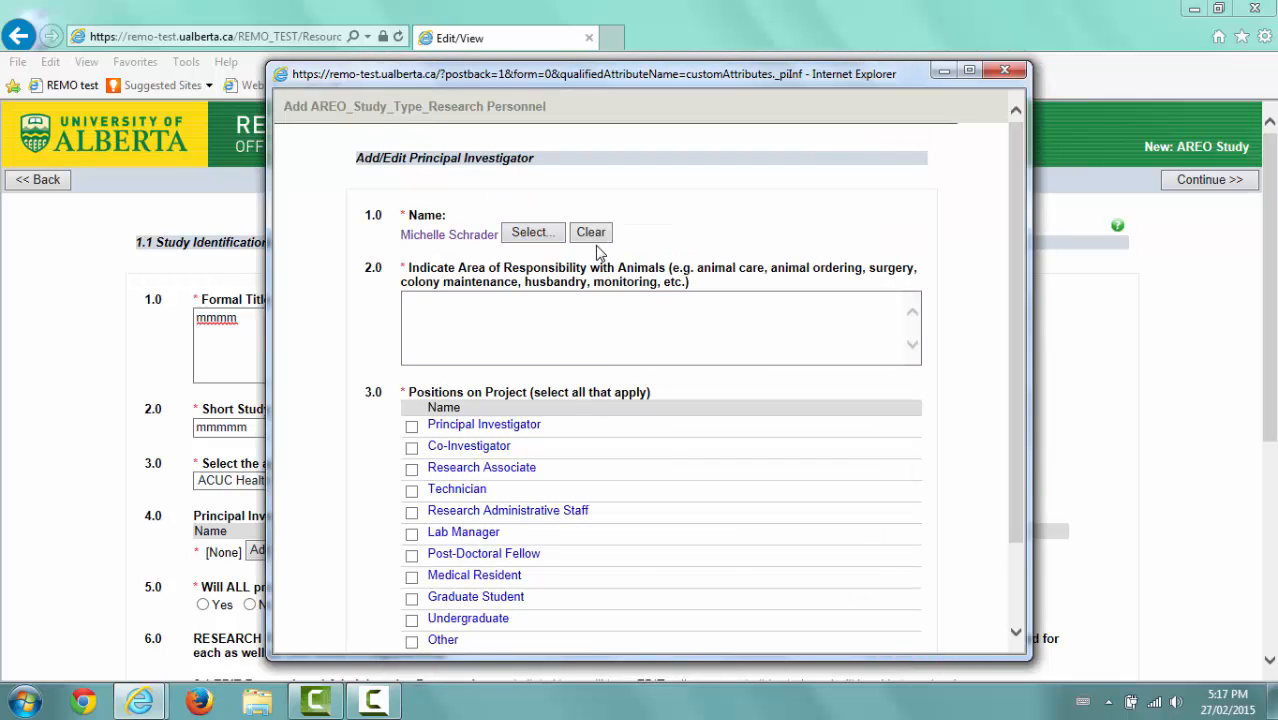
Step: Enter "mmmm" as the investigator's area of responsibility, mark the Principal Investigator position and save the entry
left_click(568, 314)
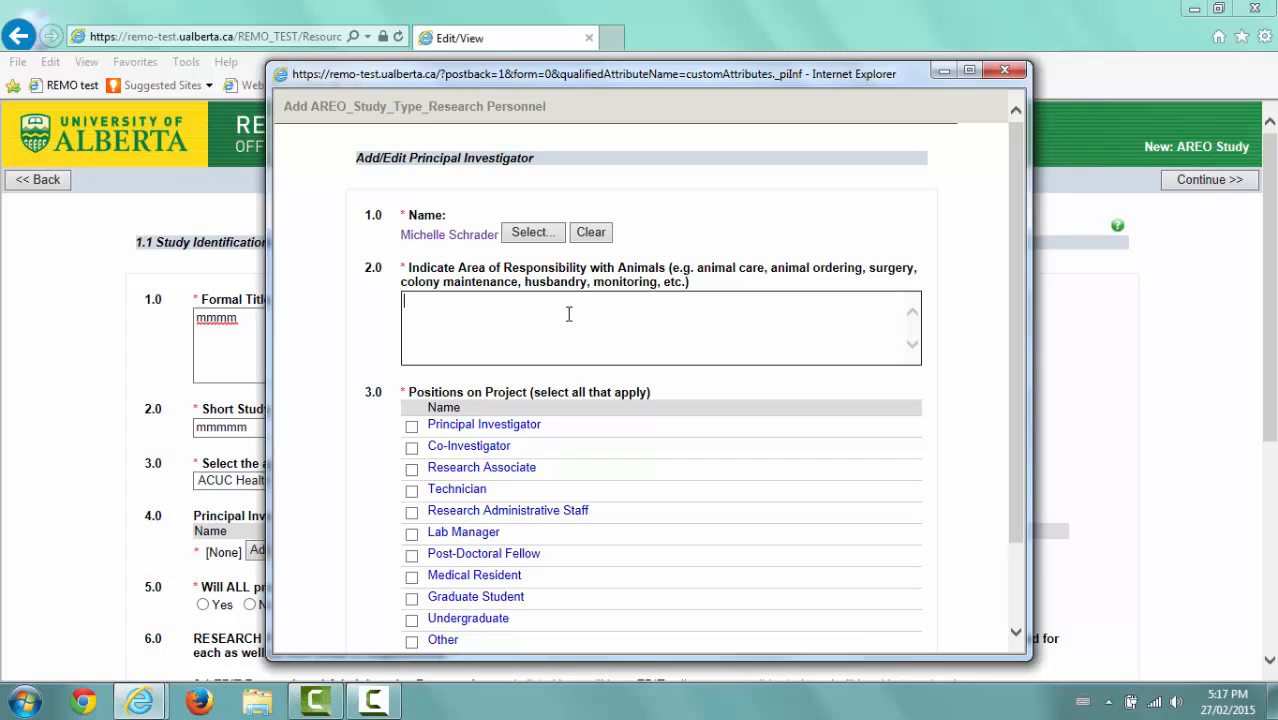
type("mmmm")
left_click(411, 429)
scroll(650, 486, "down", 2)
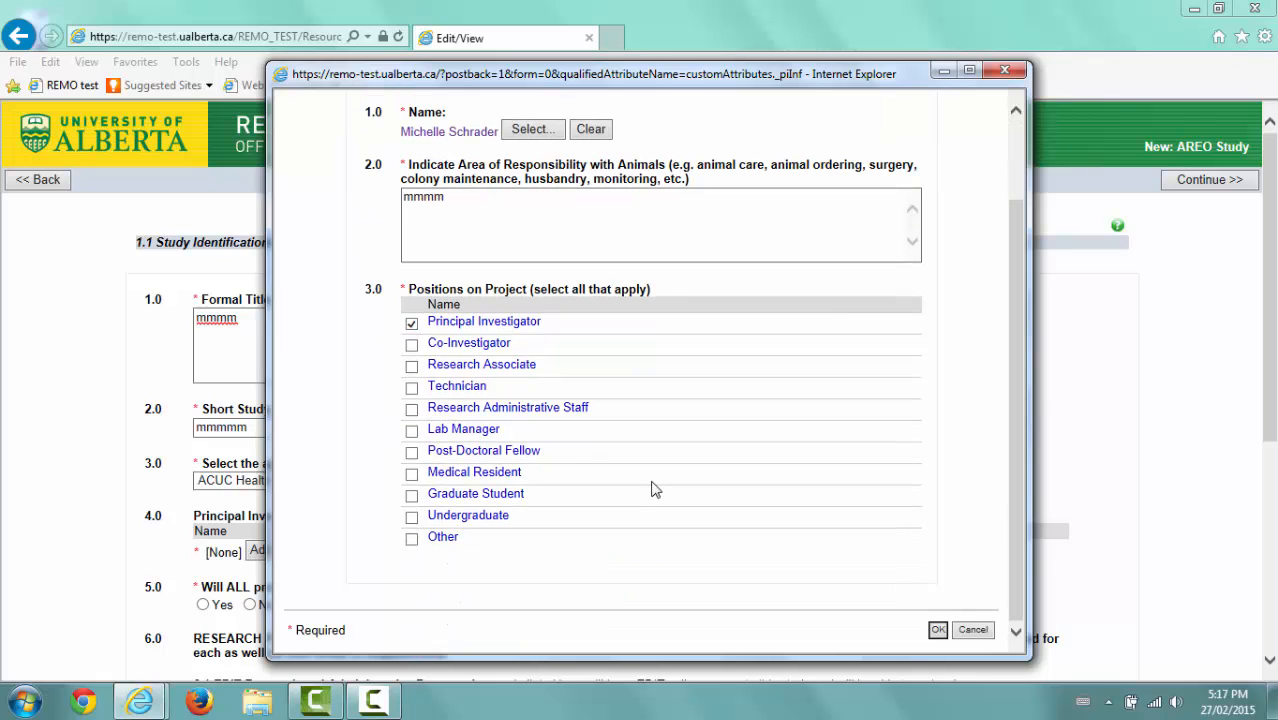
left_click(938, 631)
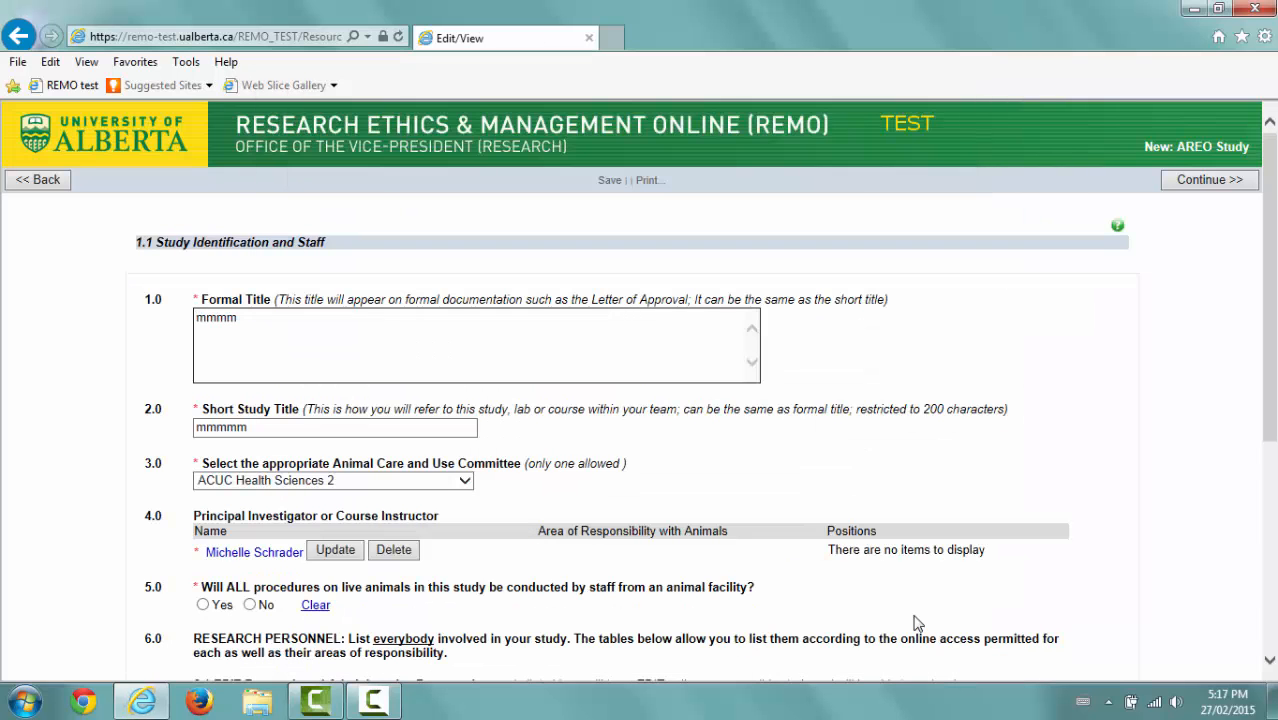
Step: Answer Yes to all live-animal procedures being conducted by animal facility staff, and continue to section 1.2
scroll(897, 585, "down", 3)
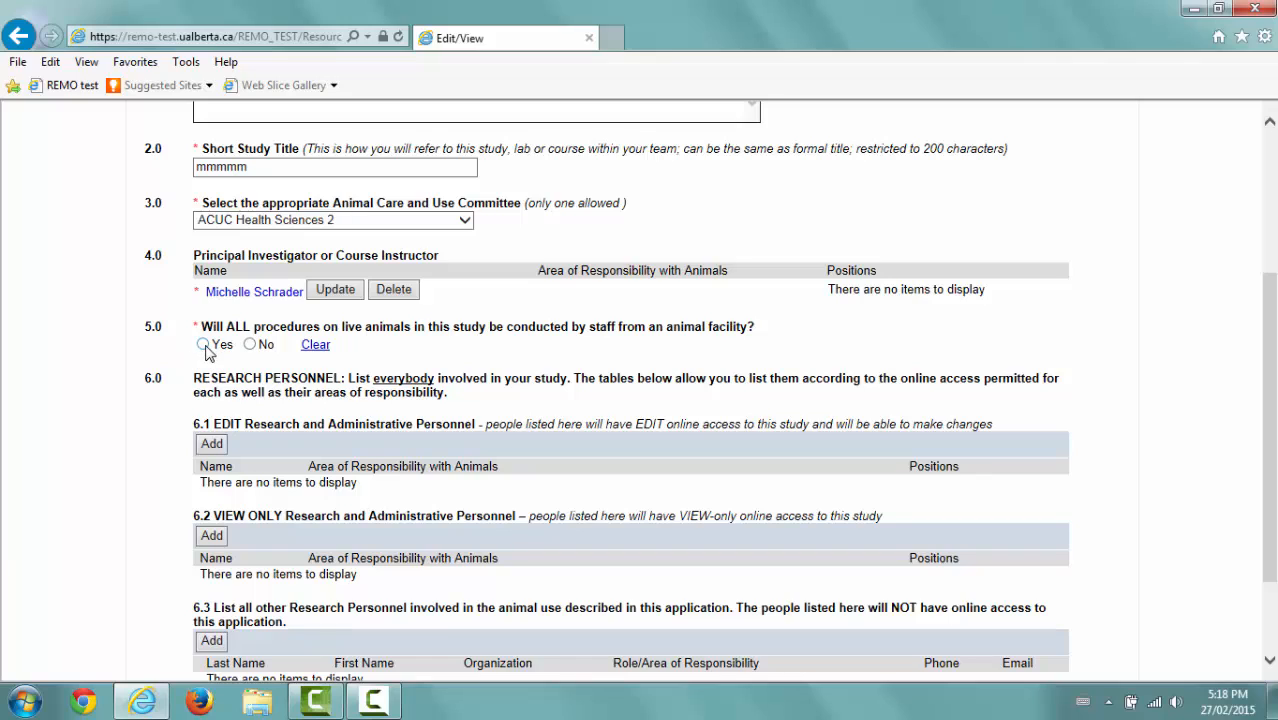
left_click(203, 345)
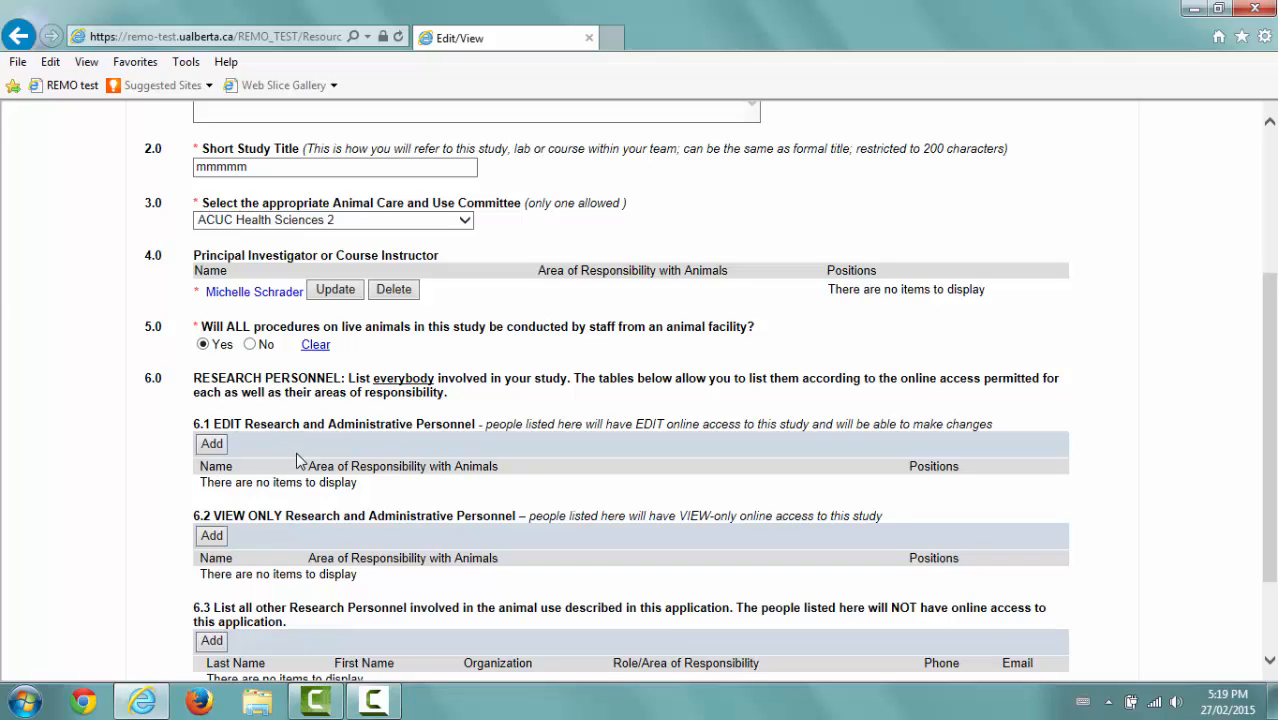
scroll(296, 460, "down", 3)
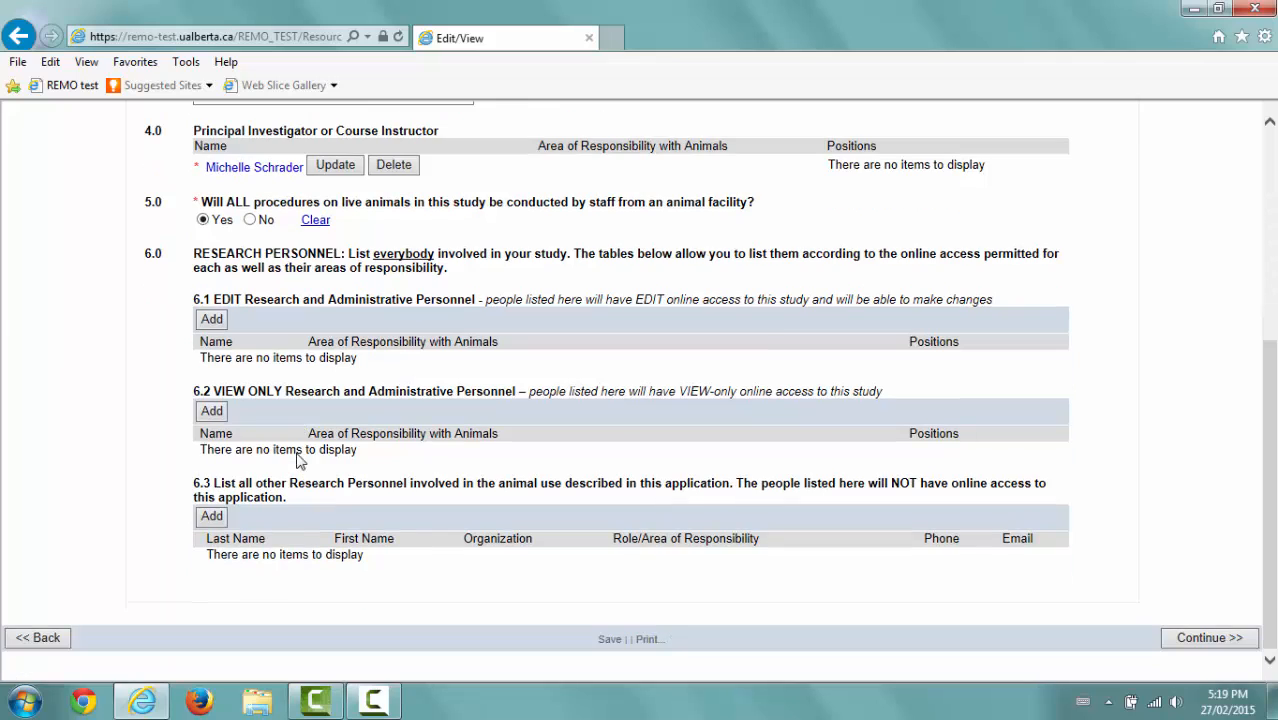
left_click(1187, 634)
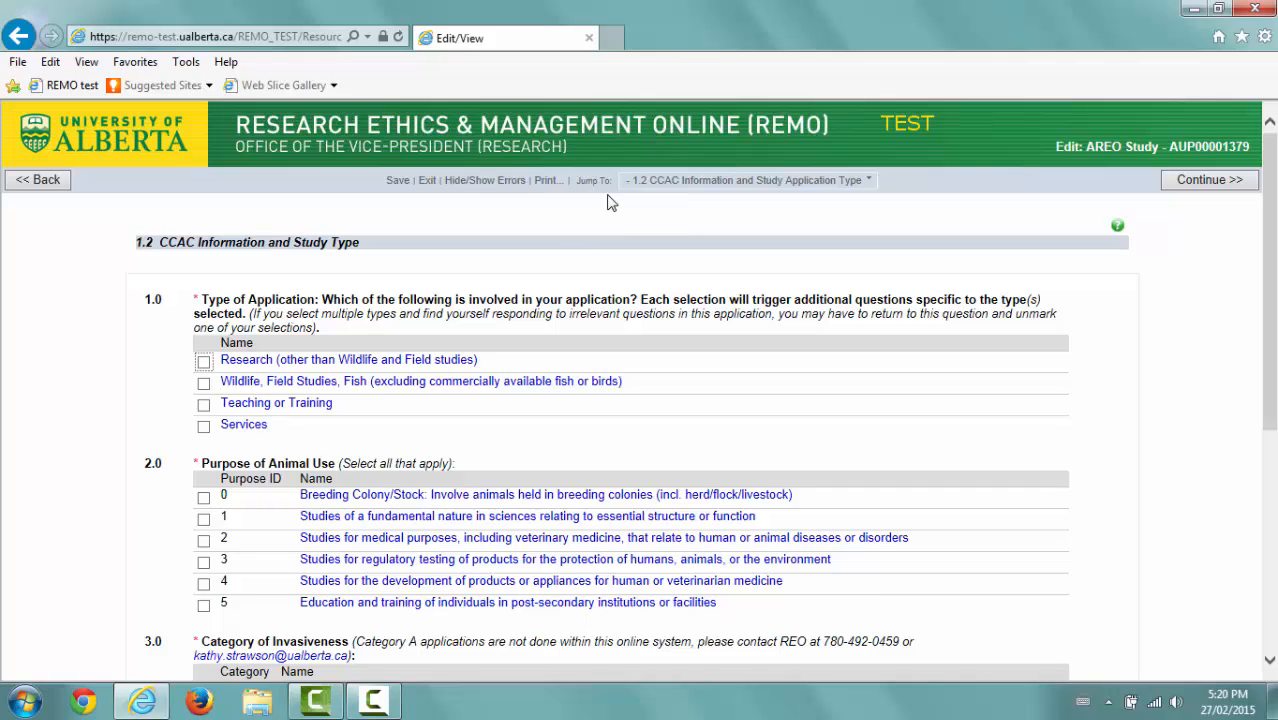
Step: Review the list of application sections available for jumping to, without leaving section 1.2
left_click(655, 190)
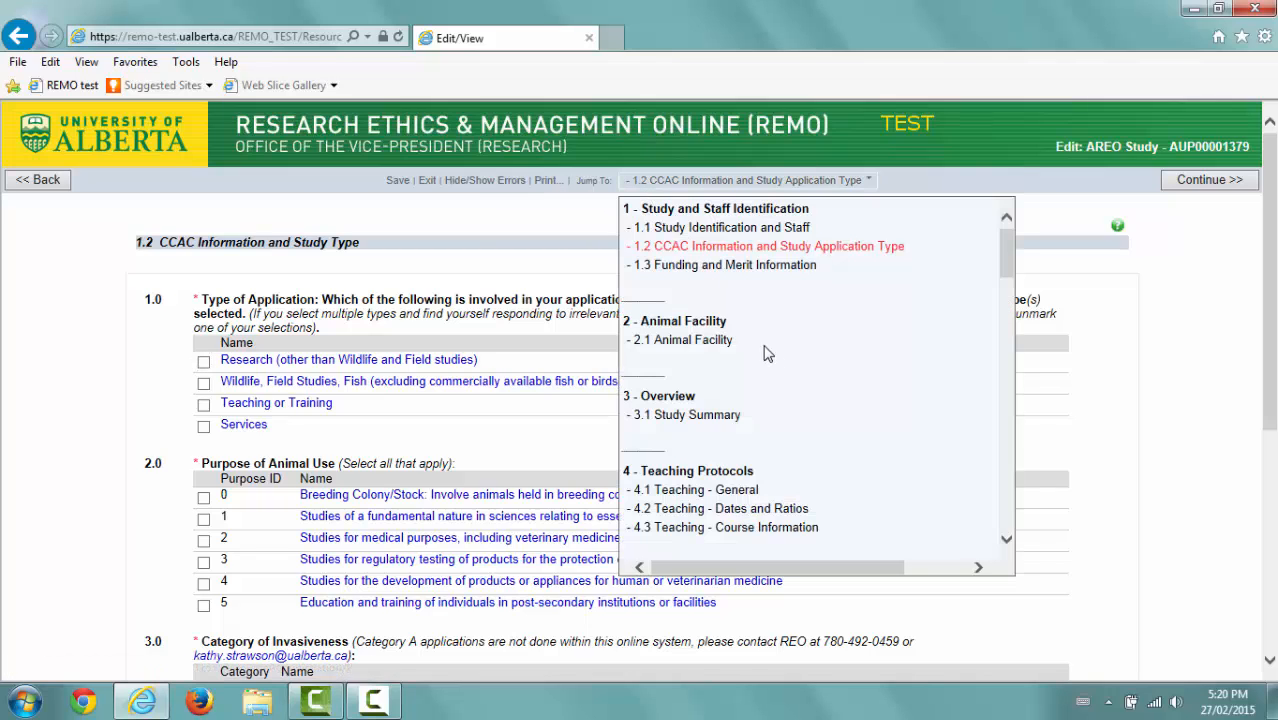
scroll(810, 412, "down", 4)
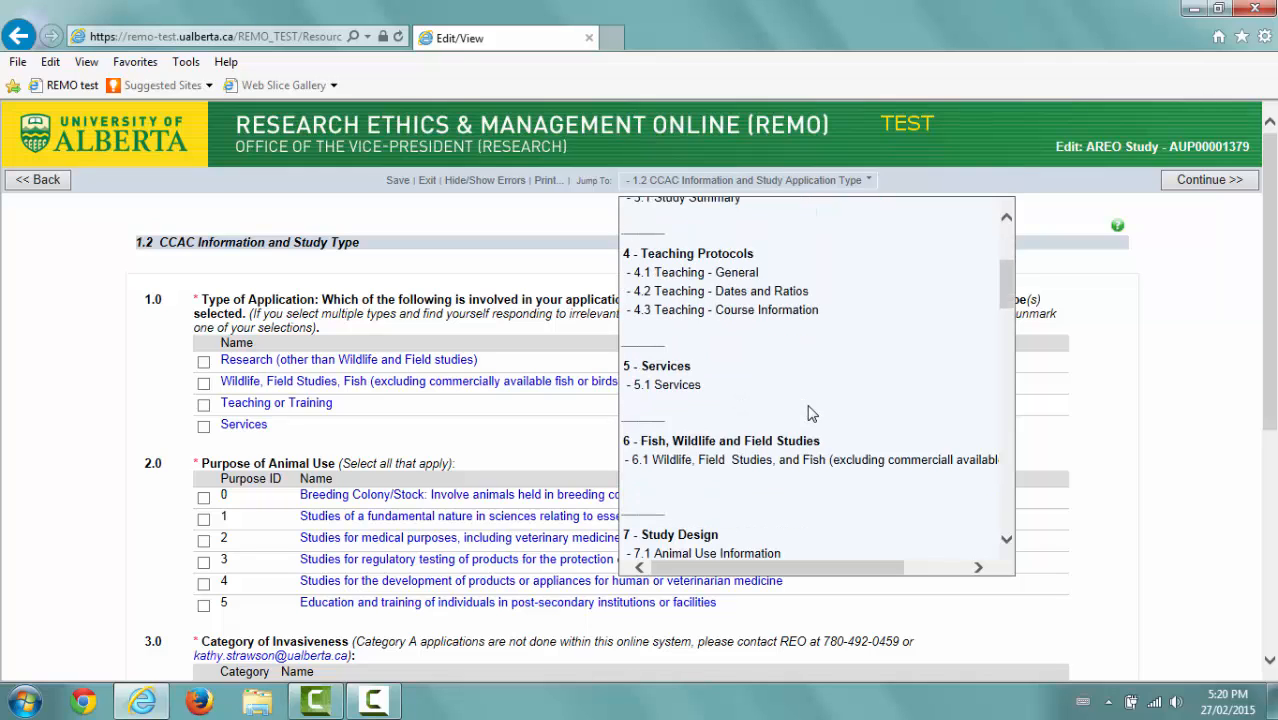
scroll(810, 412, "up", 2)
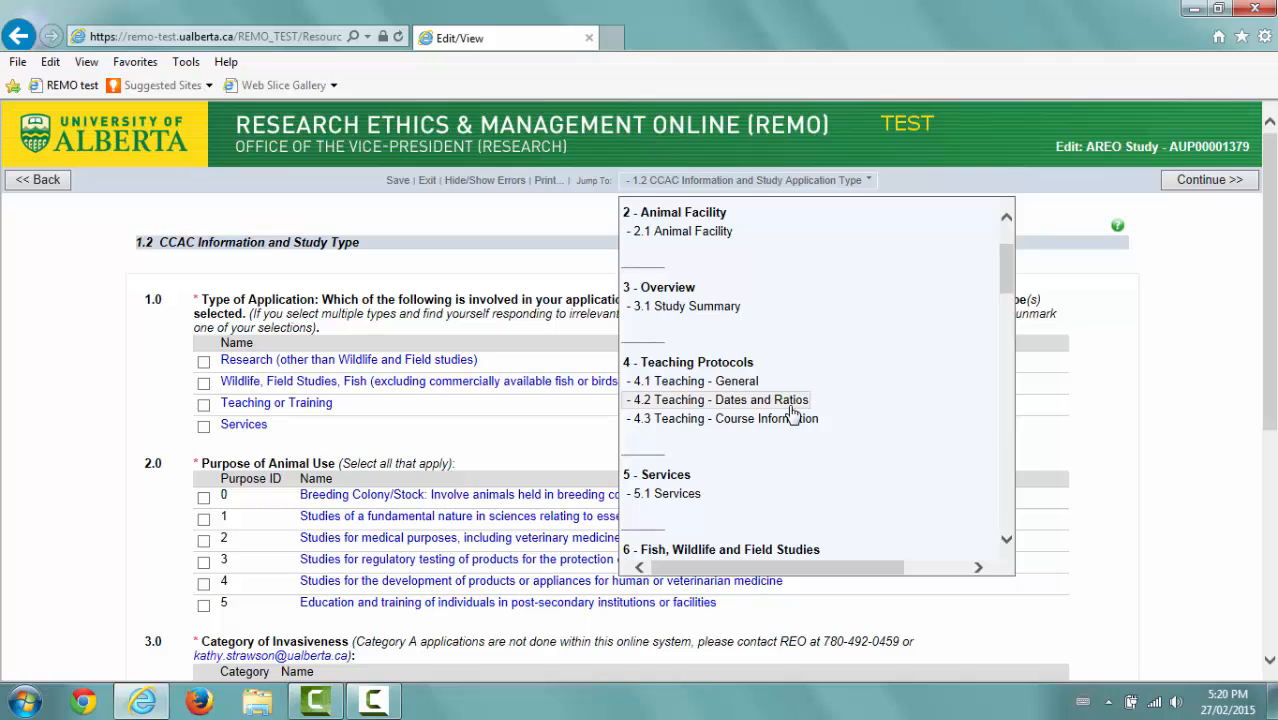
left_click(1077, 277)
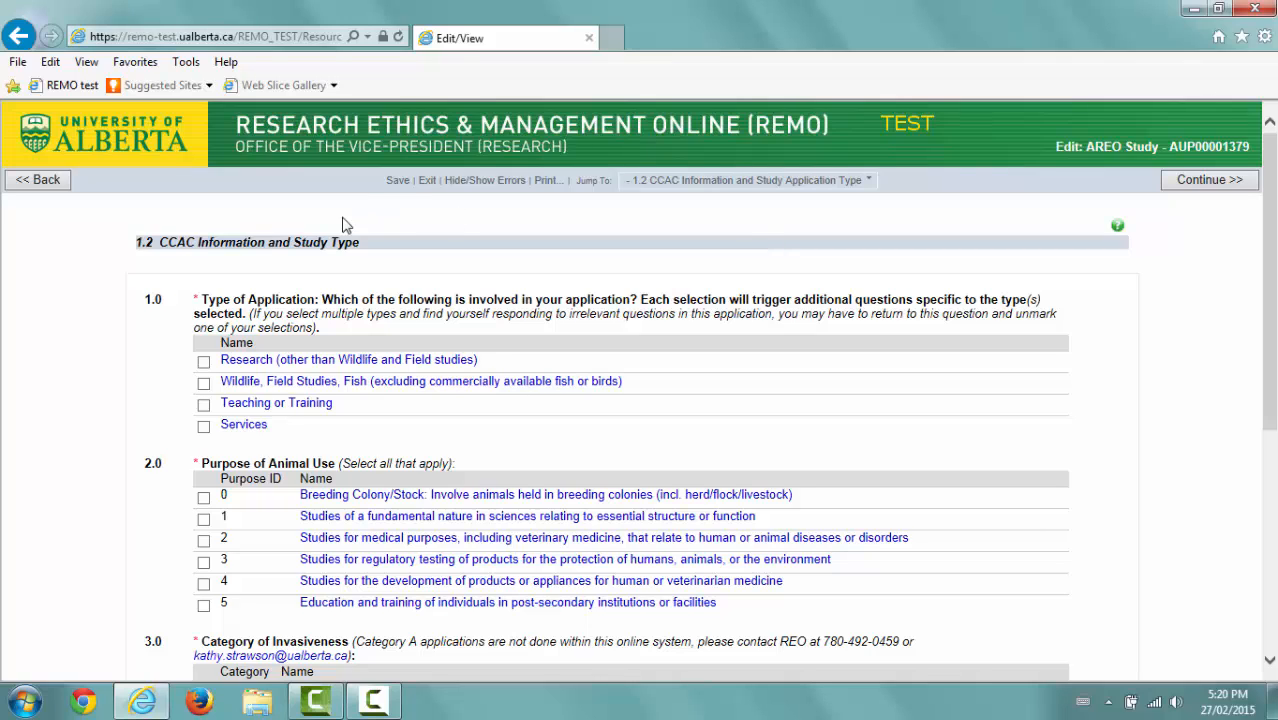
Step: Save the study application and exit the form to the study's workspace
left_click(397, 181)
left_click(427, 184)
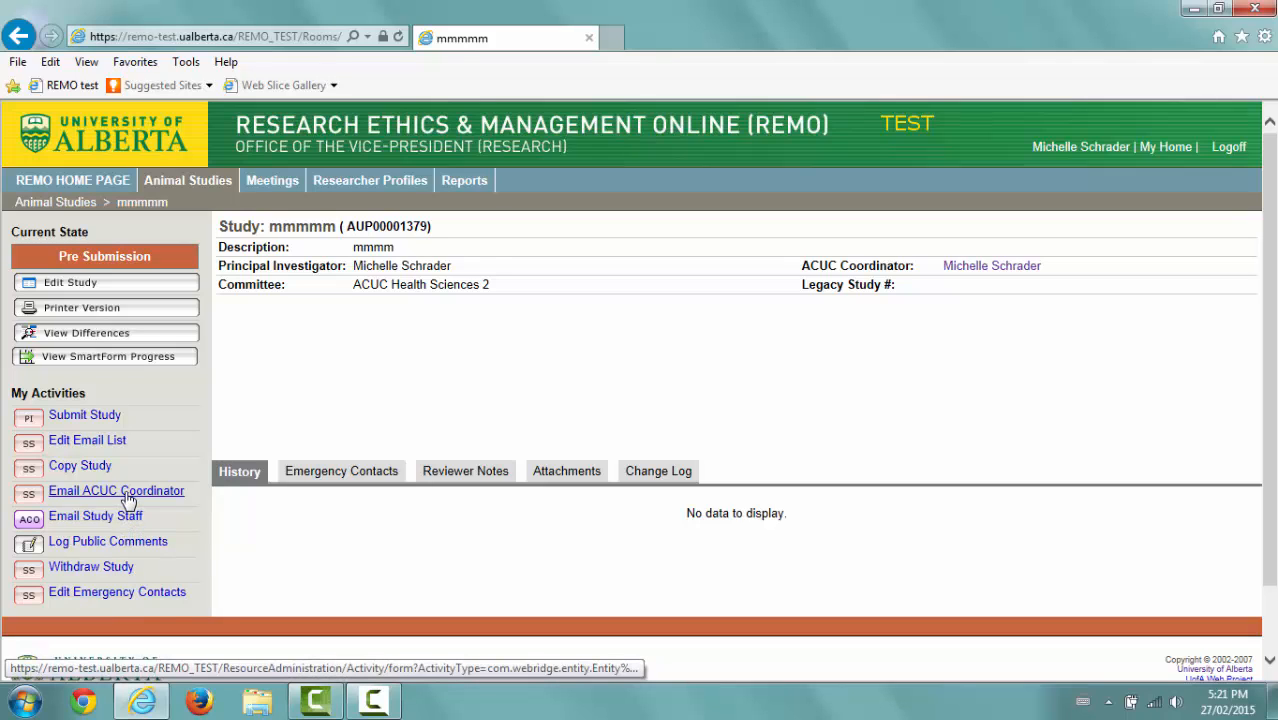
Step: View the ACUC coordinator's profile, then return to the study and check its emergency contacts
left_click(968, 268)
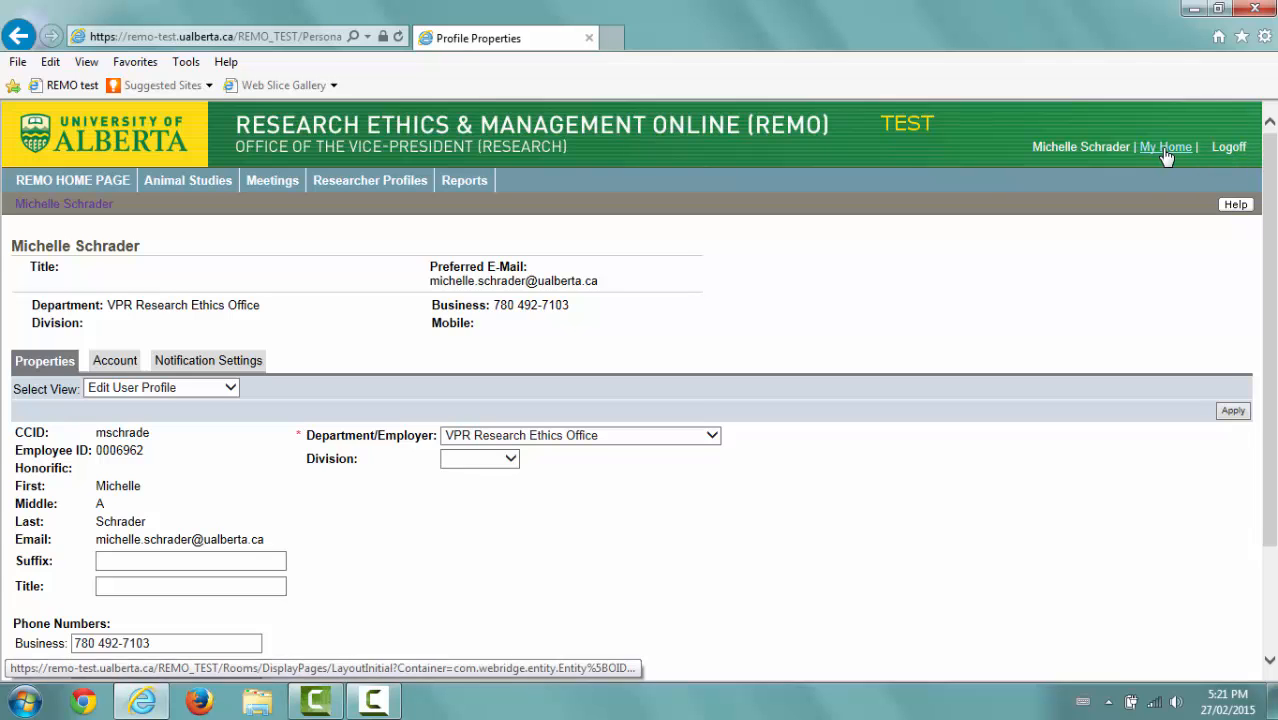
left_click(18, 36)
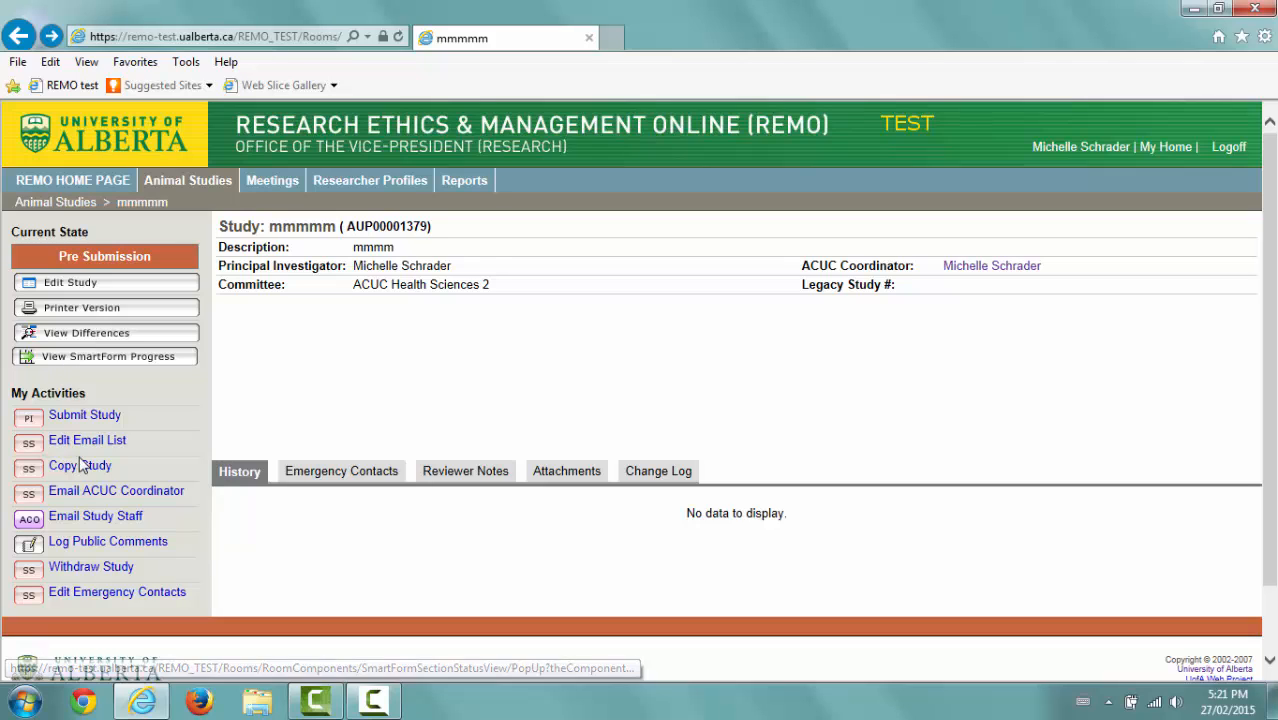
left_click(303, 476)
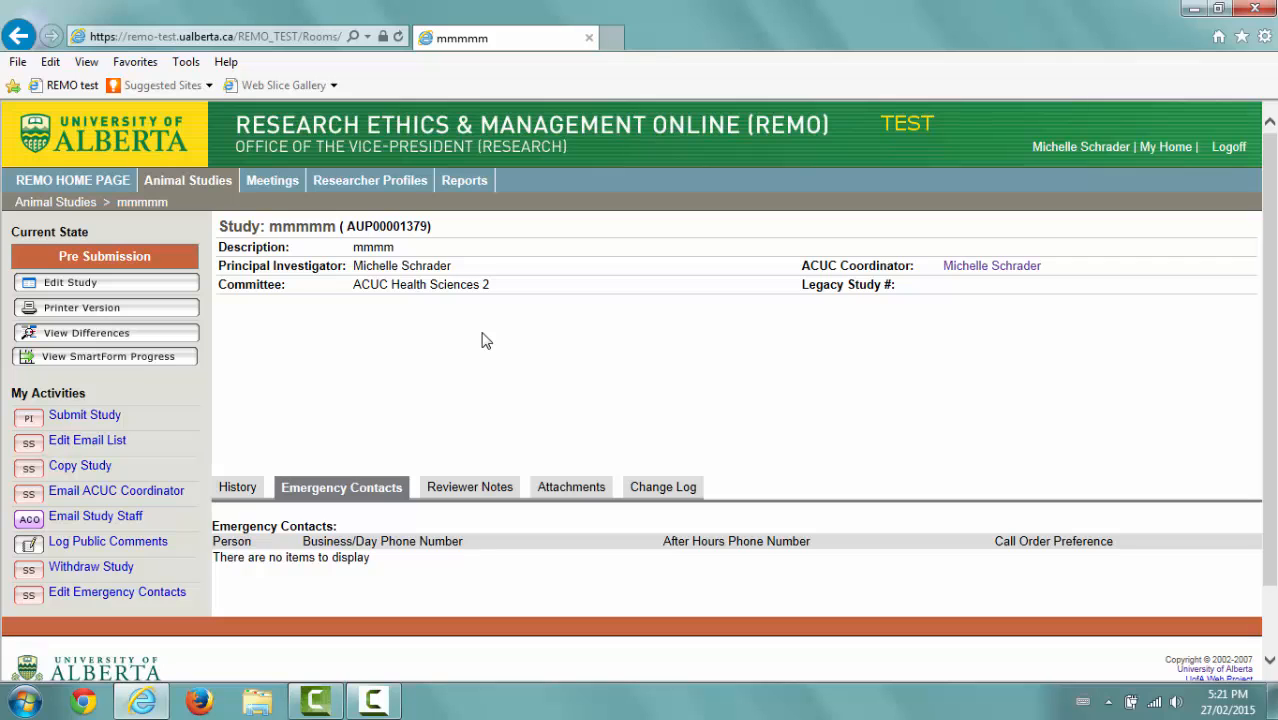
Step: Return to the personal home page and open the "mmmmm" study from the Animal Inbox
left_click(1168, 150)
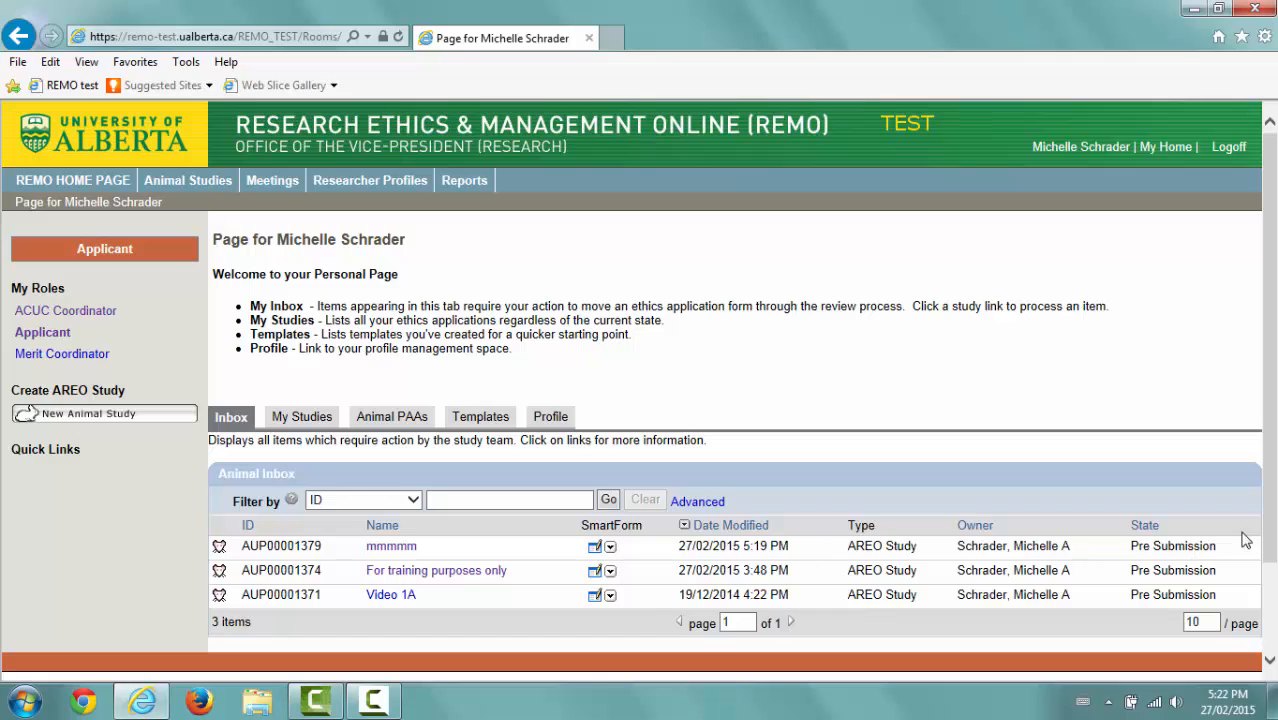
left_click(400, 558)
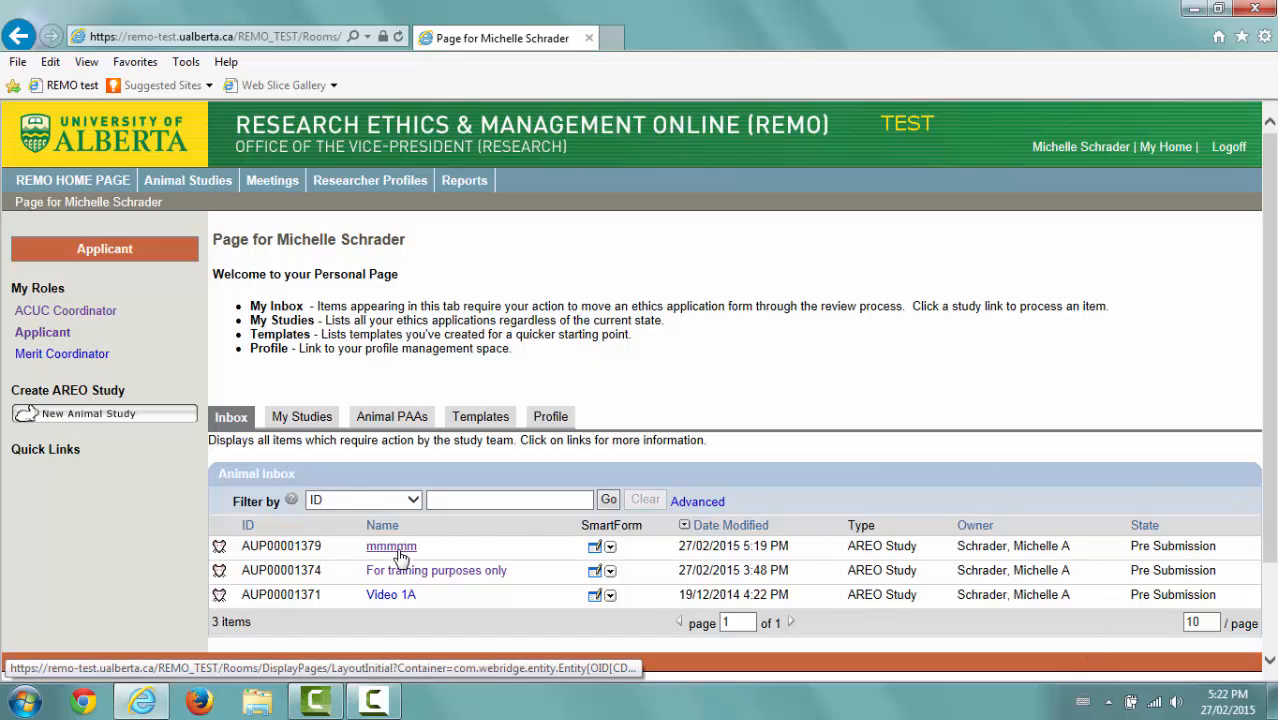